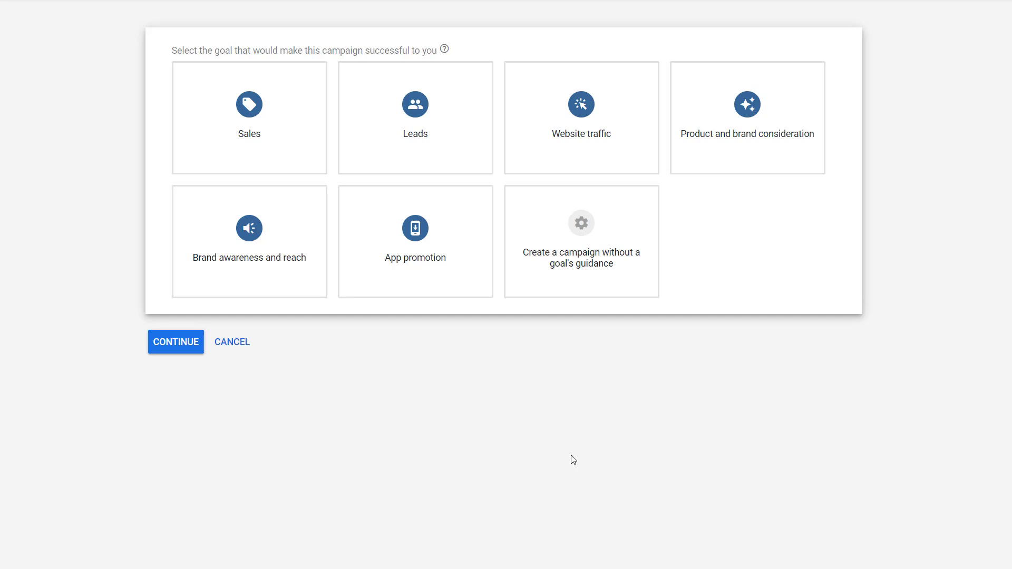
# Create a standard Display campaign without goal guidance and reach the Display-58 settings form.
pyautogui.click(563, 261)
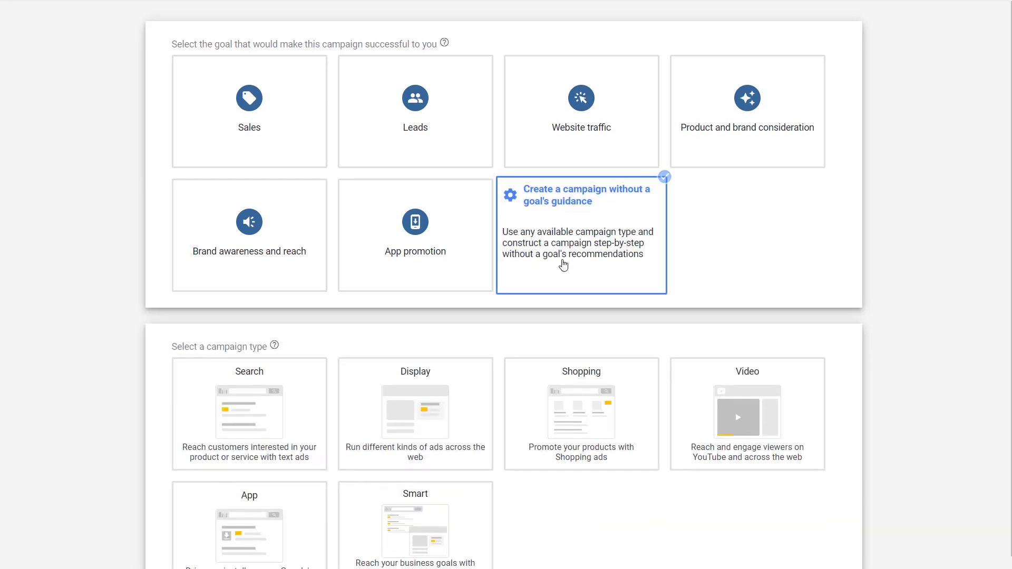
pyautogui.click(470, 367)
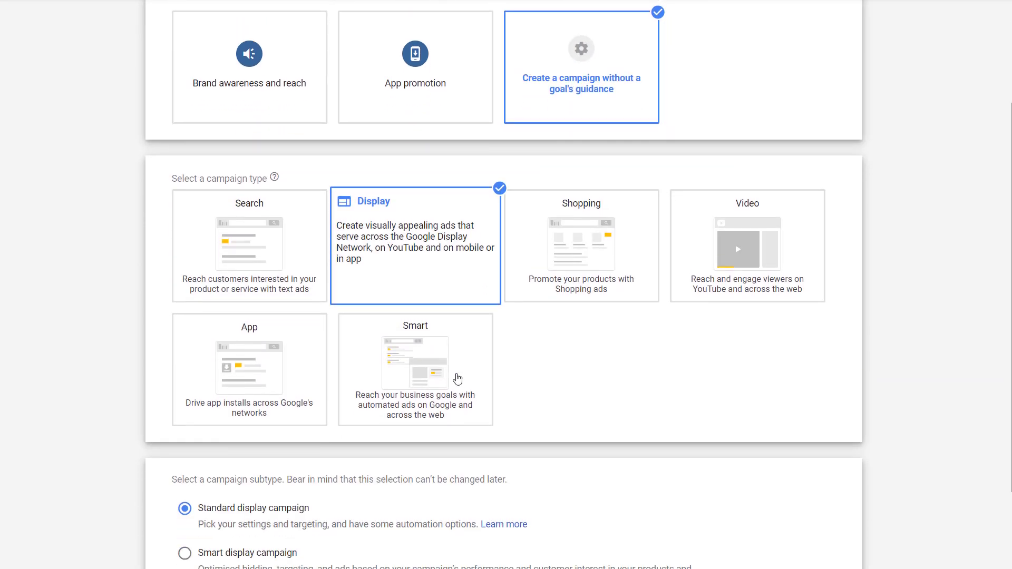
pyautogui.scroll(-4, 546, 396)
pyautogui.scroll(-1, 234, 532)
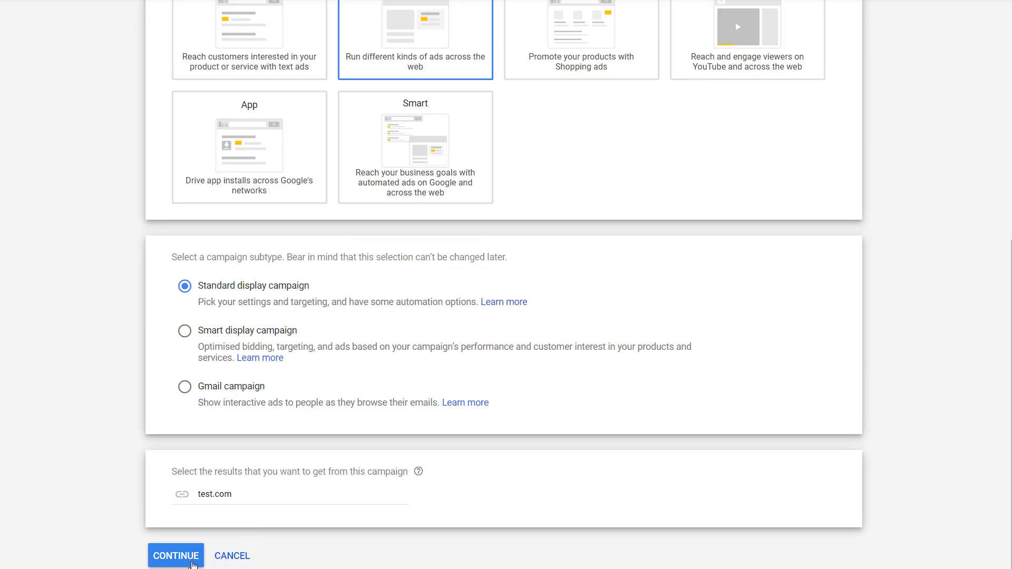
pyautogui.click(176, 555)
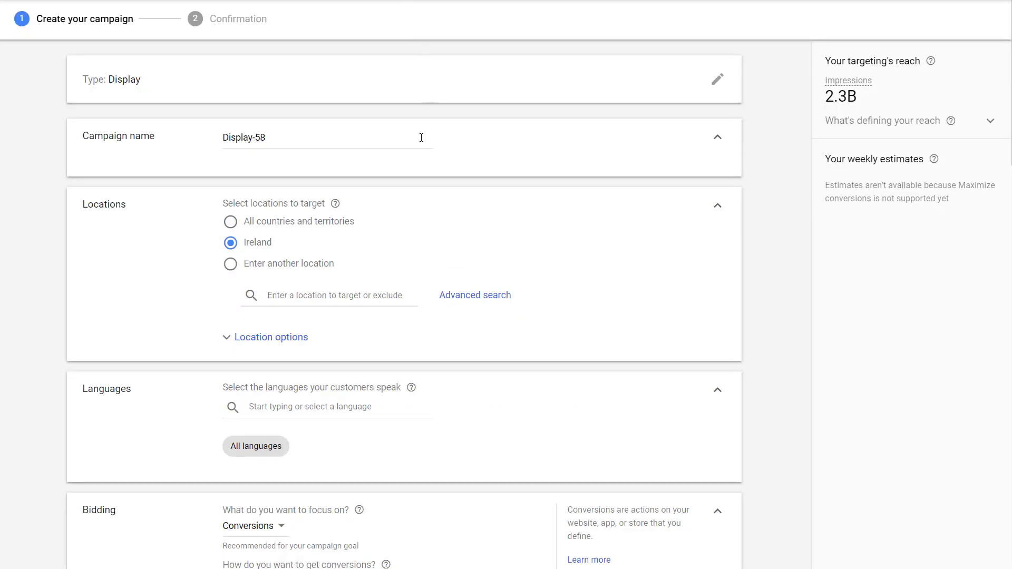
pyautogui.scroll(-1, 399, 161)
pyautogui.scroll(-1, 431, 194)
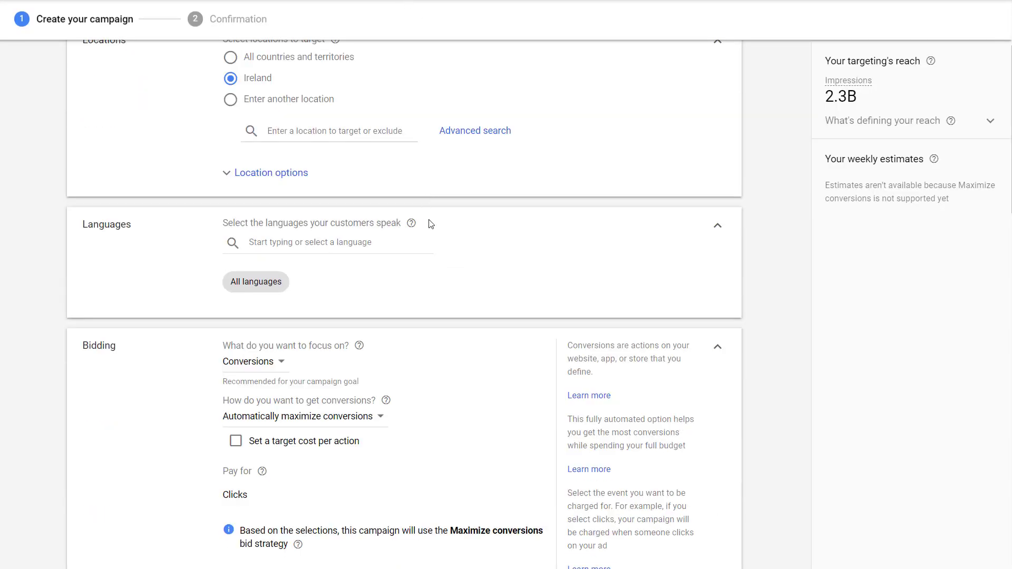
pyautogui.scroll(-1, 430, 226)
pyautogui.scroll(-1, 427, 250)
pyautogui.scroll(-2, 427, 249)
pyautogui.scroll(-1, 427, 250)
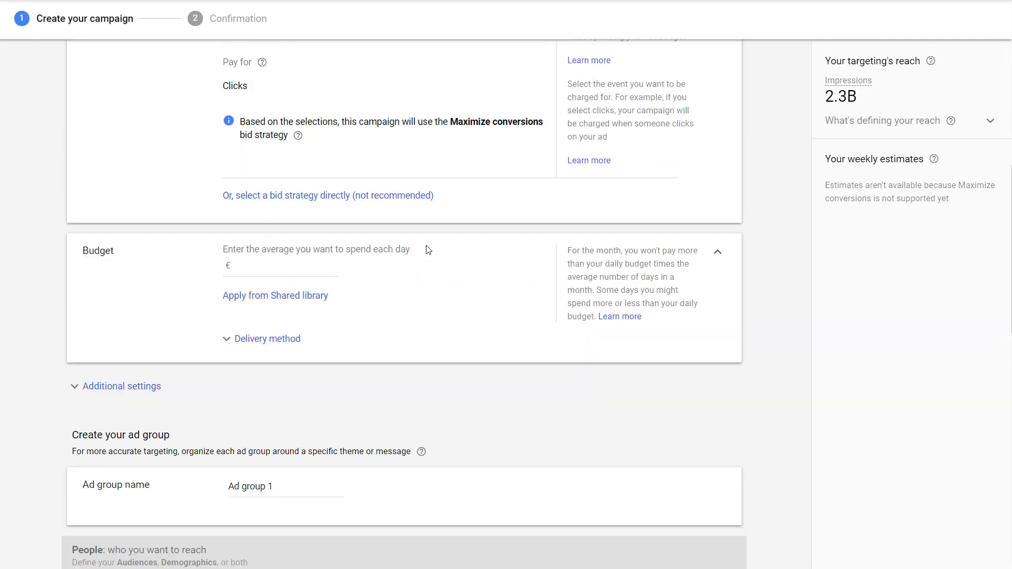
pyautogui.scroll(-2, 428, 250)
pyautogui.scroll(-2, 427, 250)
pyautogui.scroll(-2, 427, 249)
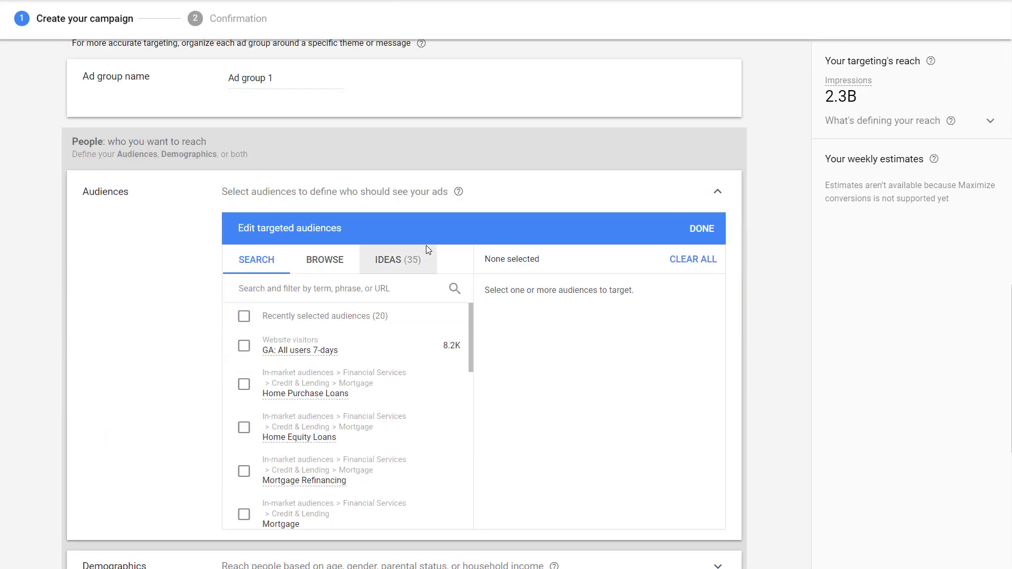
# Tick the GA: All users 7-days audience and set the Targeting expansion slider to Off.
pyautogui.click(245, 348)
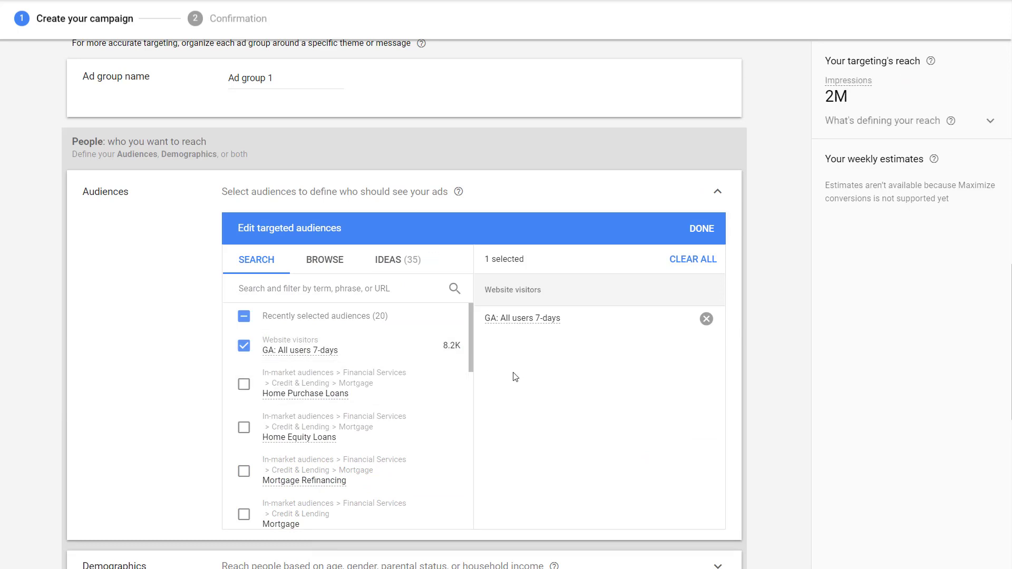
pyautogui.scroll(-1, 514, 378)
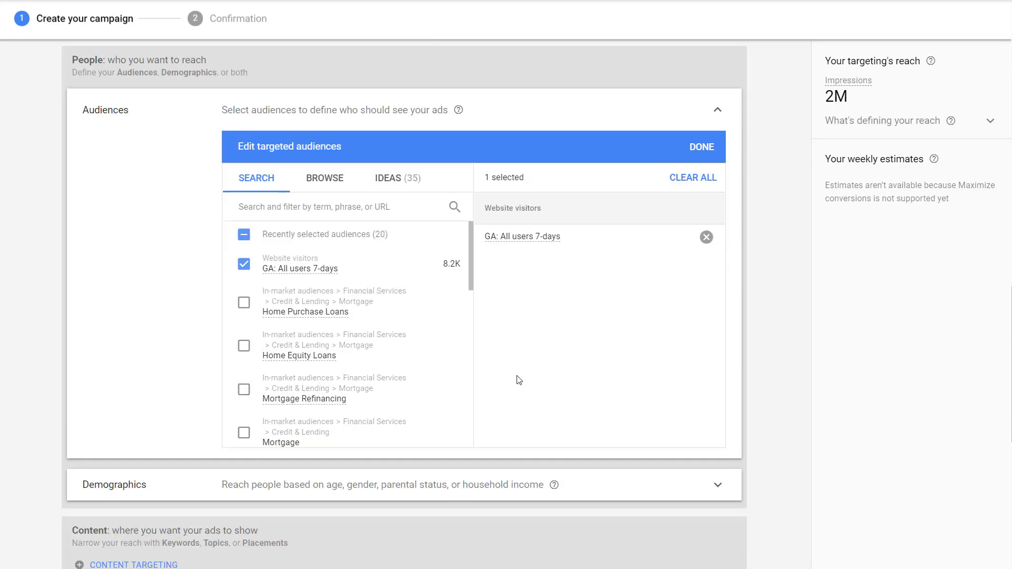
pyautogui.scroll(-1, 509, 377)
pyautogui.scroll(-1, 509, 376)
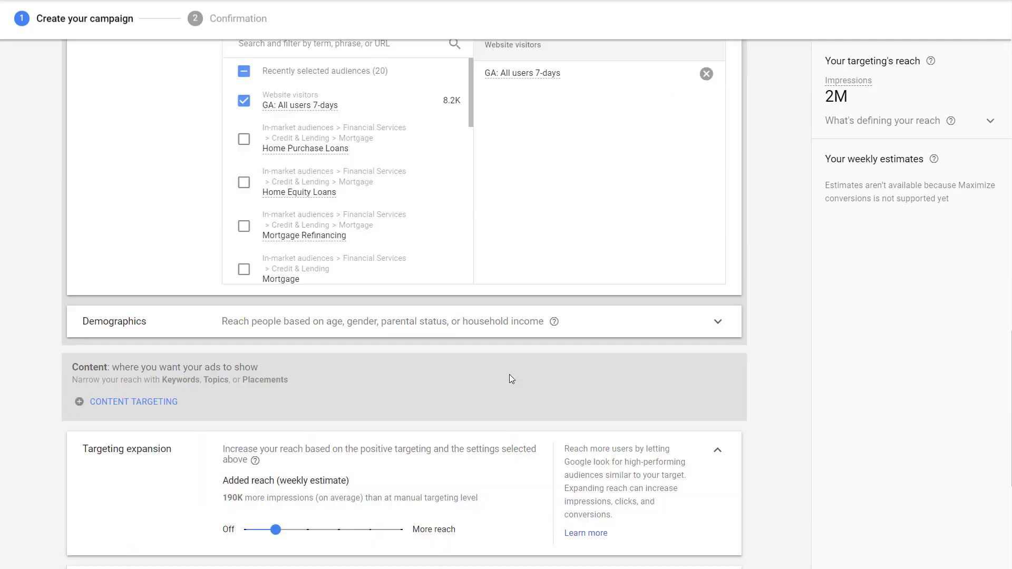
pyautogui.scroll(-2, 510, 374)
pyautogui.scroll(-2, 514, 378)
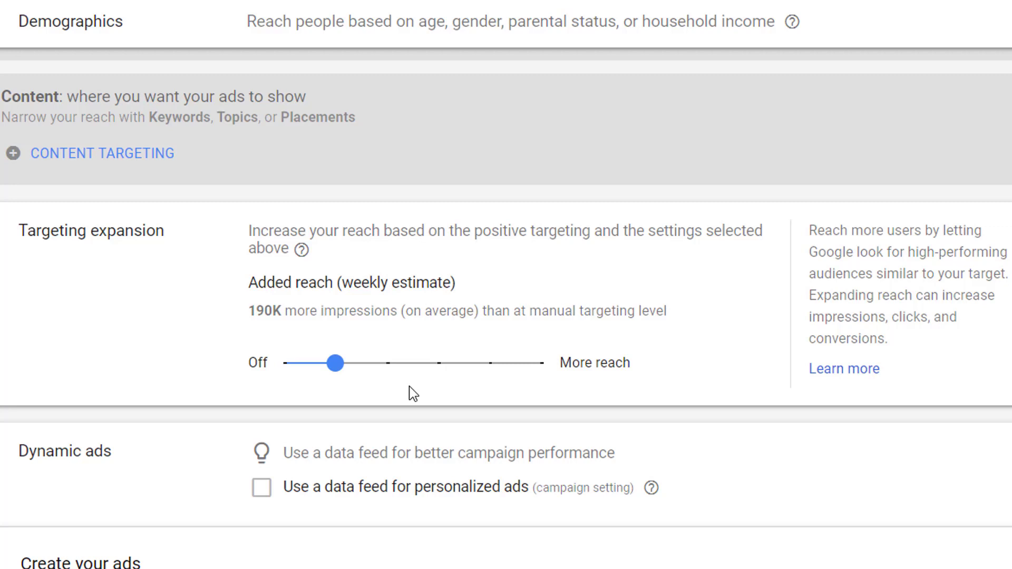
pyautogui.click(294, 365)
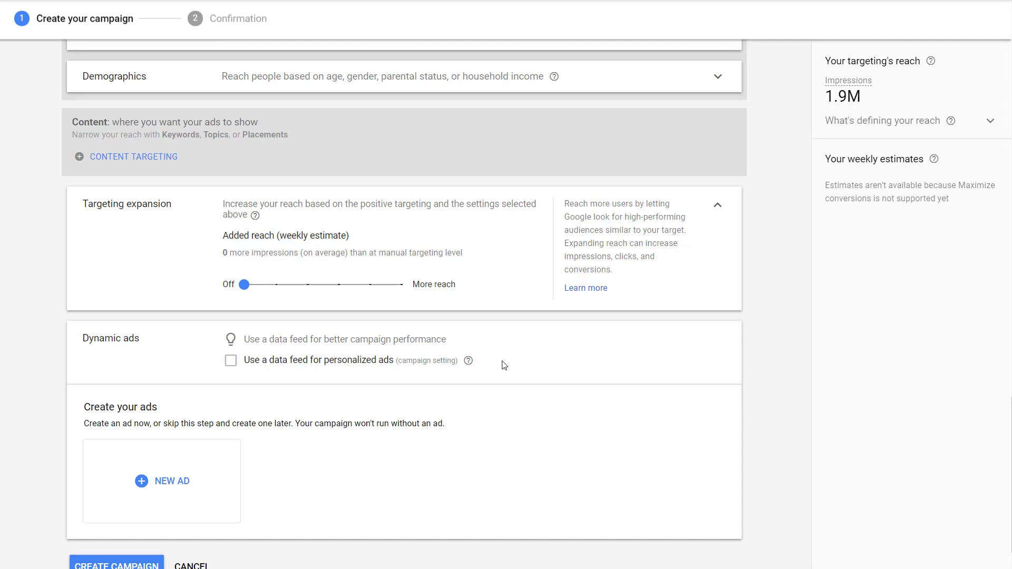
pyautogui.scroll(12, 502, 365)
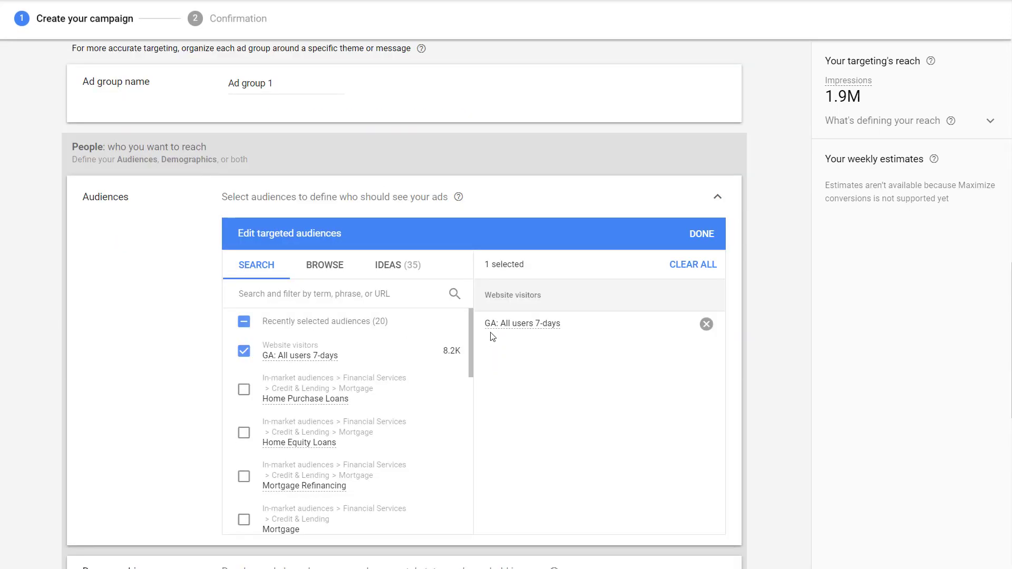
pyautogui.scroll(5, 491, 336)
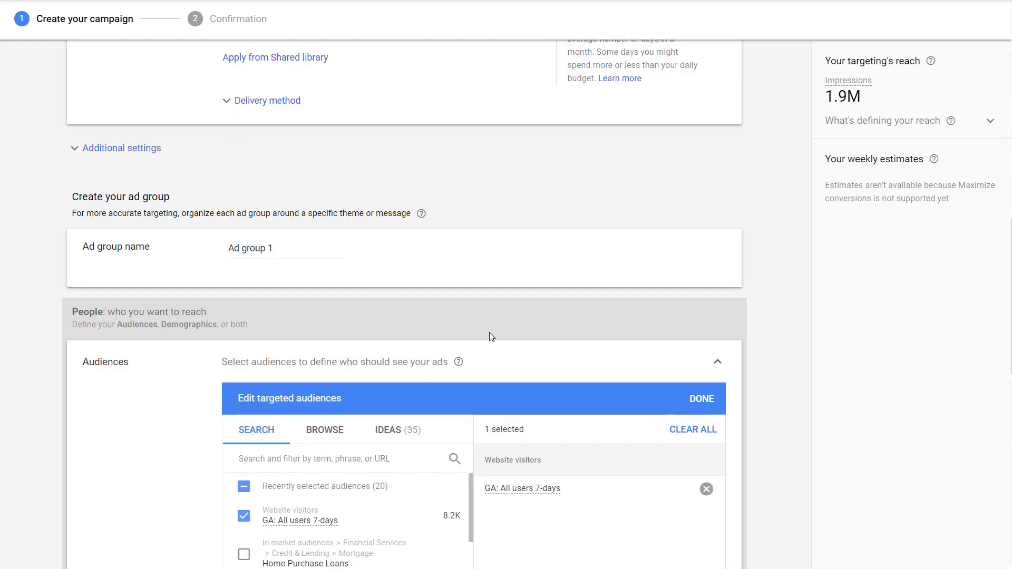
# In the additional settings, exclude live streaming YouTube videos, embedded videos and parked domains.
pyautogui.click(129, 150)
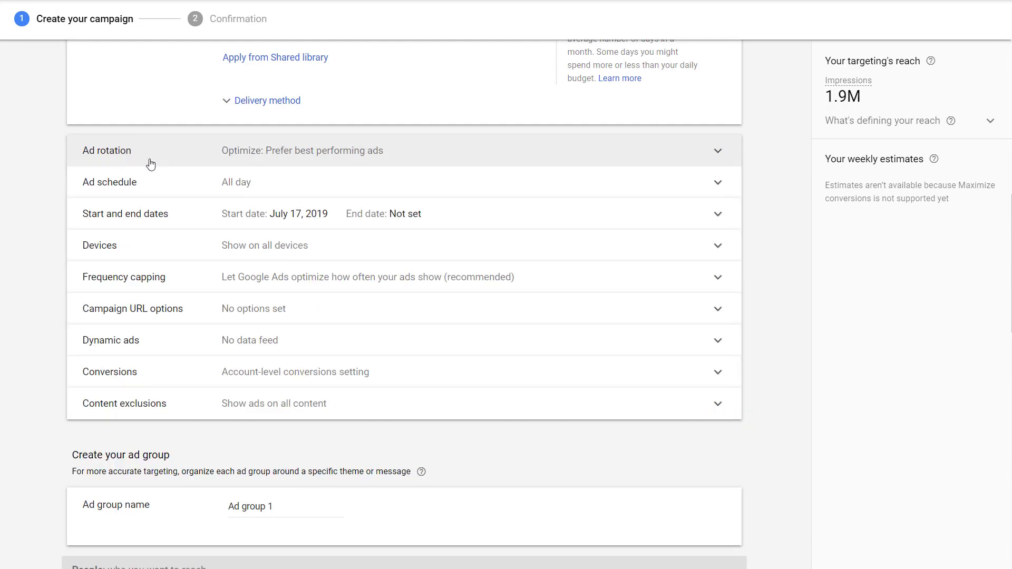
pyautogui.click(365, 405)
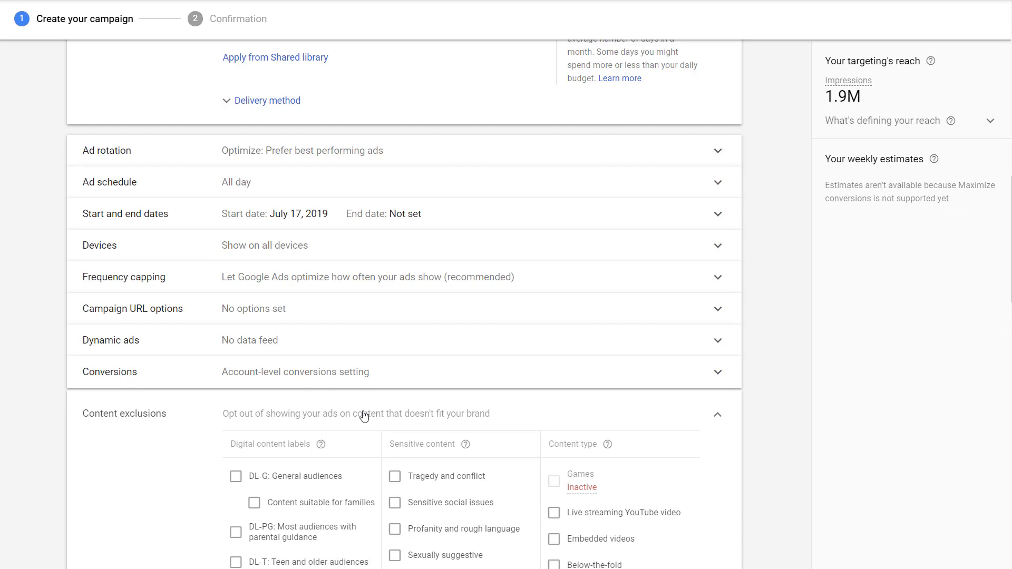
pyautogui.scroll(-3, 365, 411)
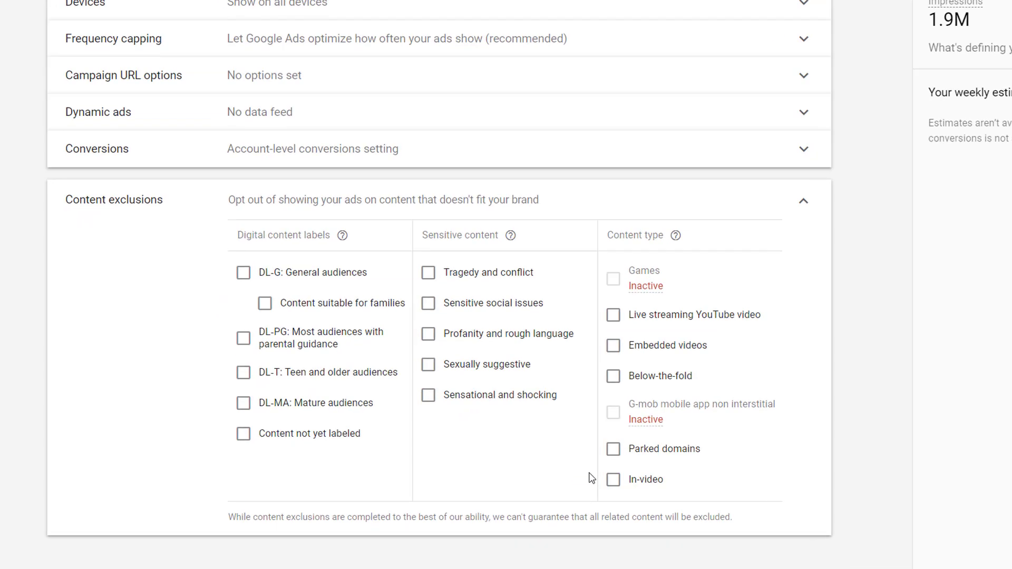
pyautogui.click(553, 350)
pyautogui.click(554, 376)
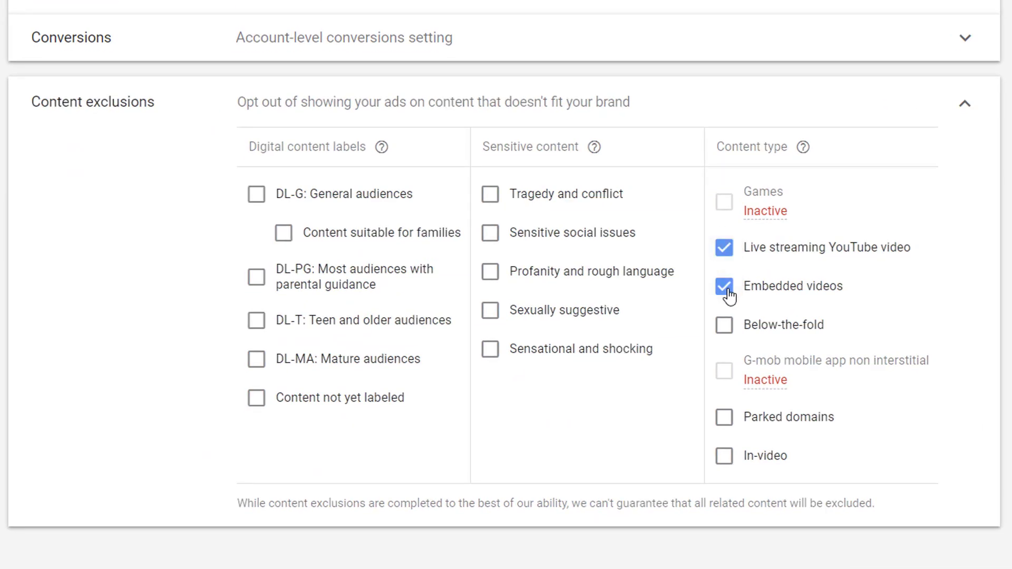
pyautogui.click(724, 416)
# Exclude the sensational, sexually suggestive, profanity, sensitive social issues and tragedy content categories.
pyautogui.click(555, 352)
pyautogui.click(552, 316)
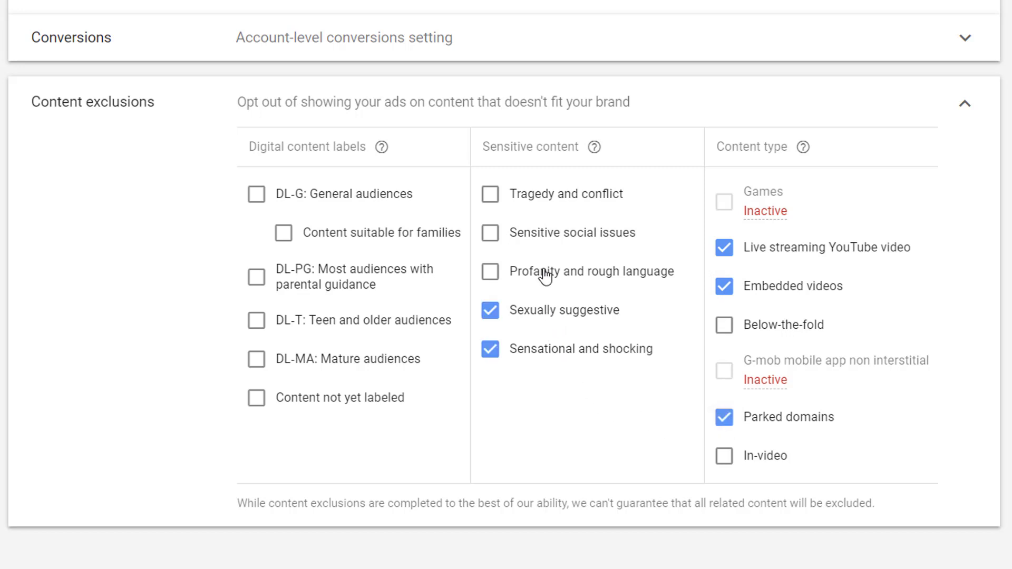
pyautogui.click(545, 275)
pyautogui.click(541, 234)
pyautogui.click(537, 197)
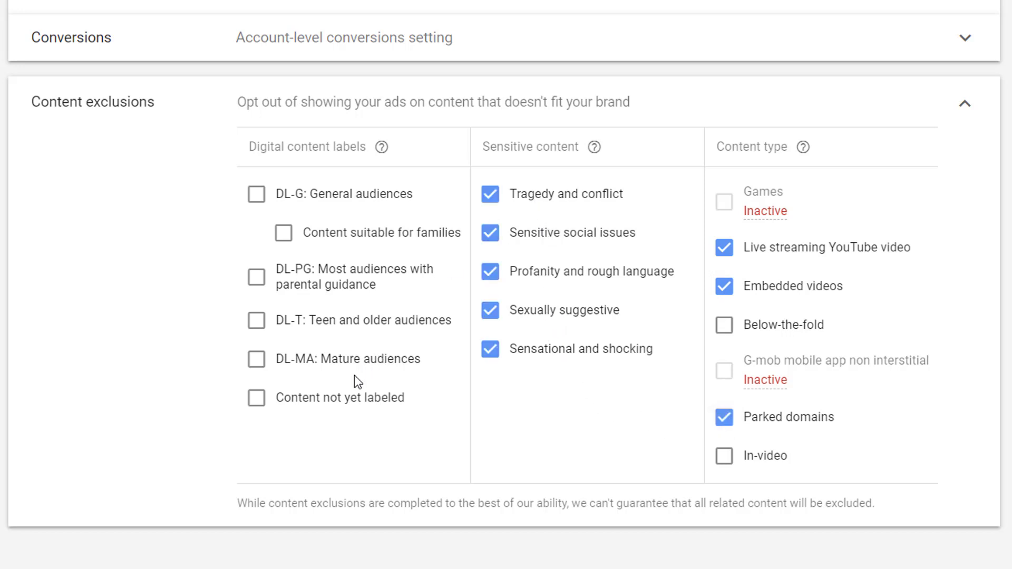
# Exclude not-yet-labeled and DL-MA mature content, plus below-the-fold and in-video placements.
pyautogui.click(316, 403)
pyautogui.click(315, 364)
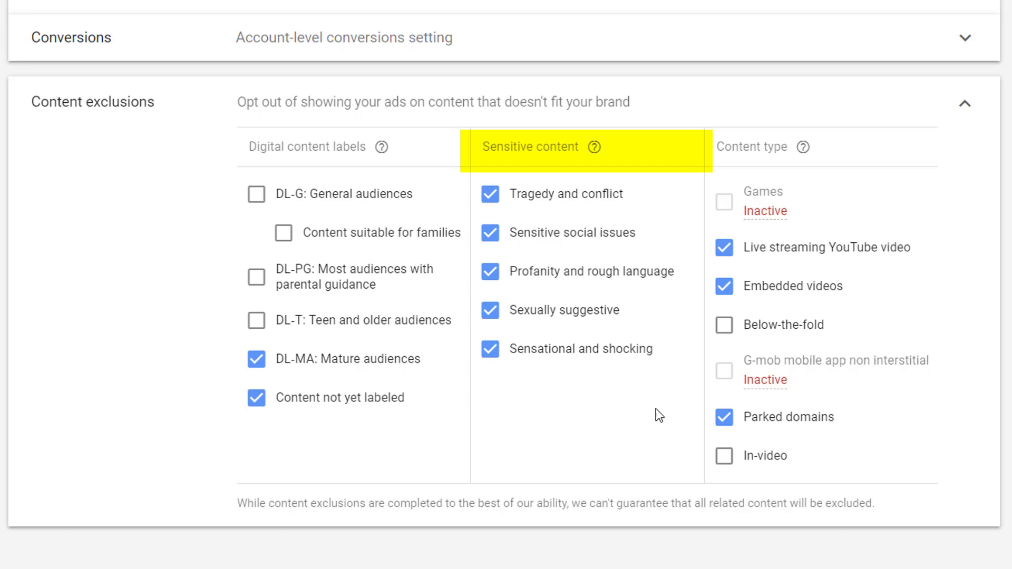
pyautogui.click(808, 333)
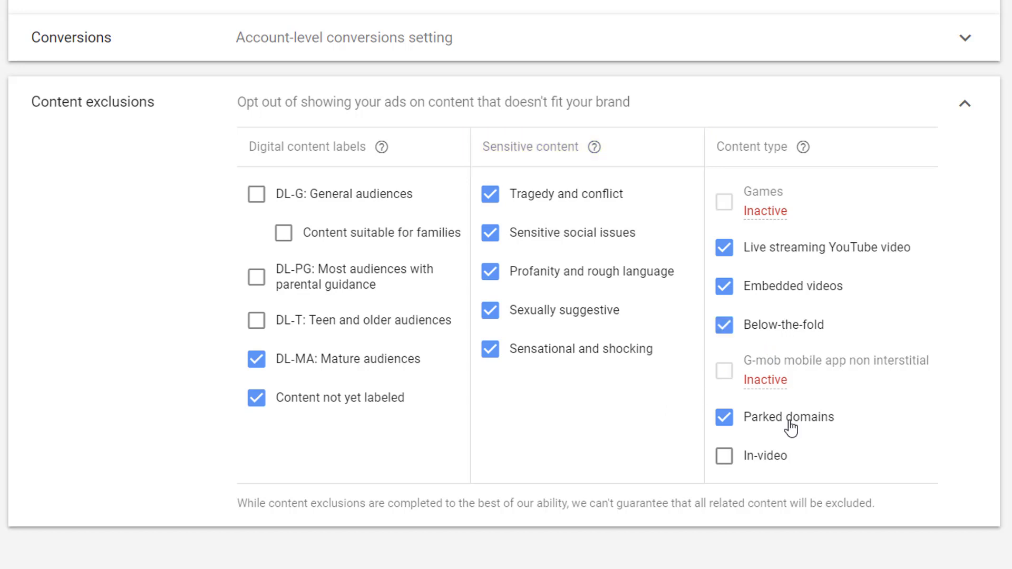
pyautogui.click(771, 458)
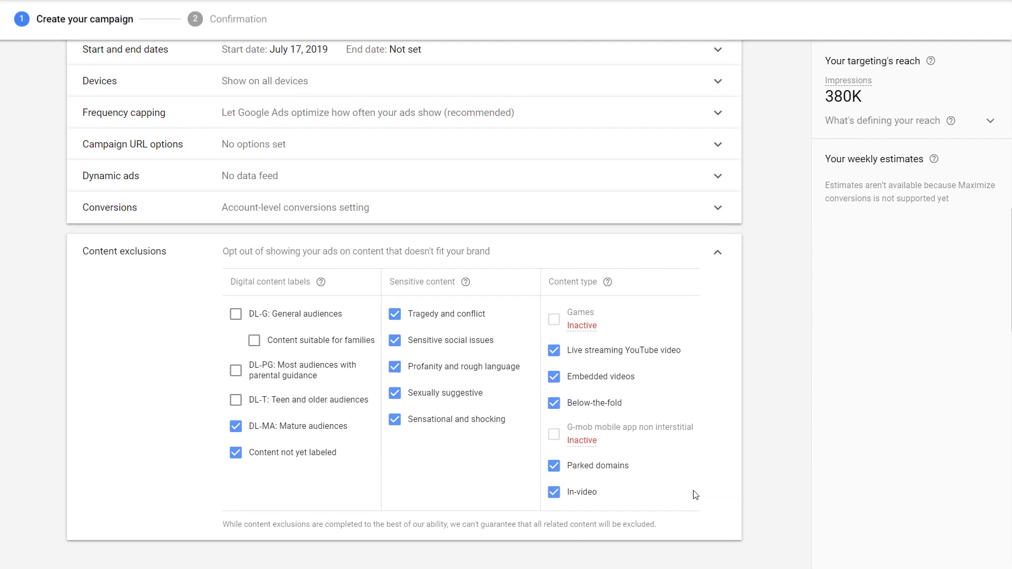
pyautogui.scroll(-3, 743, 492)
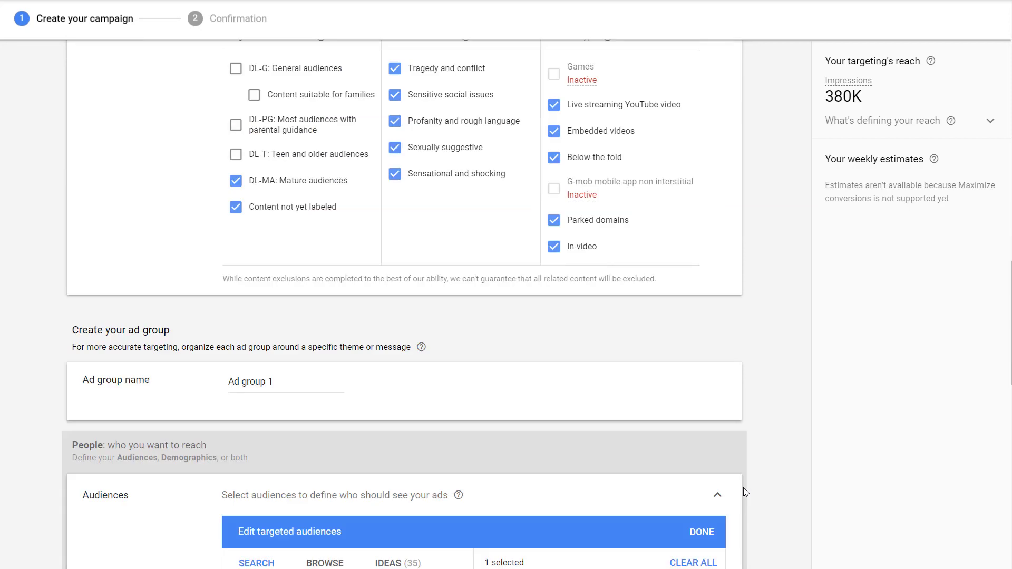
pyautogui.scroll(-3, 743, 492)
pyautogui.scroll(-3, 443, 444)
pyautogui.scroll(-2, 421, 403)
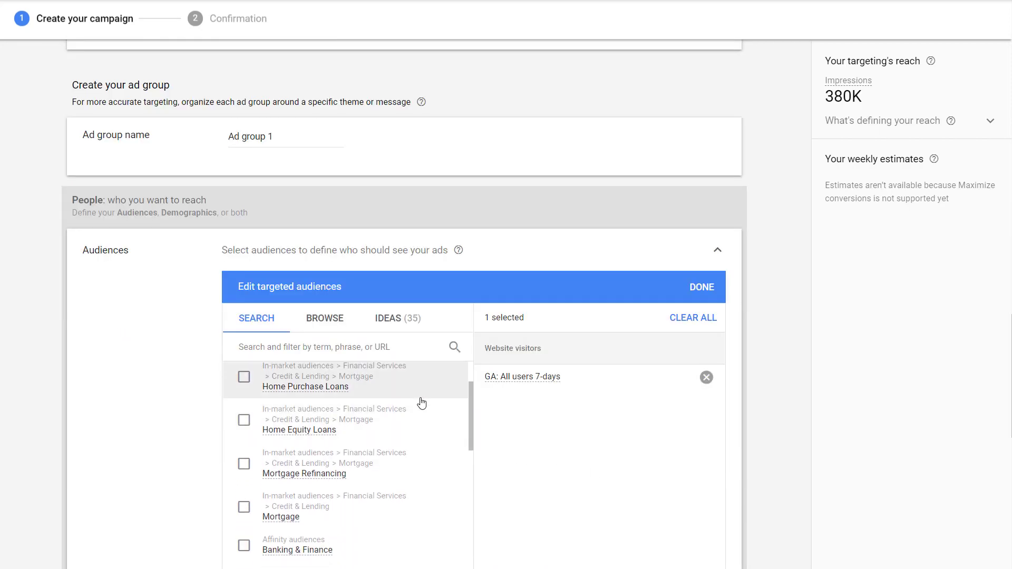
pyautogui.scroll(1, 506, 450)
pyautogui.scroll(-1, 562, 496)
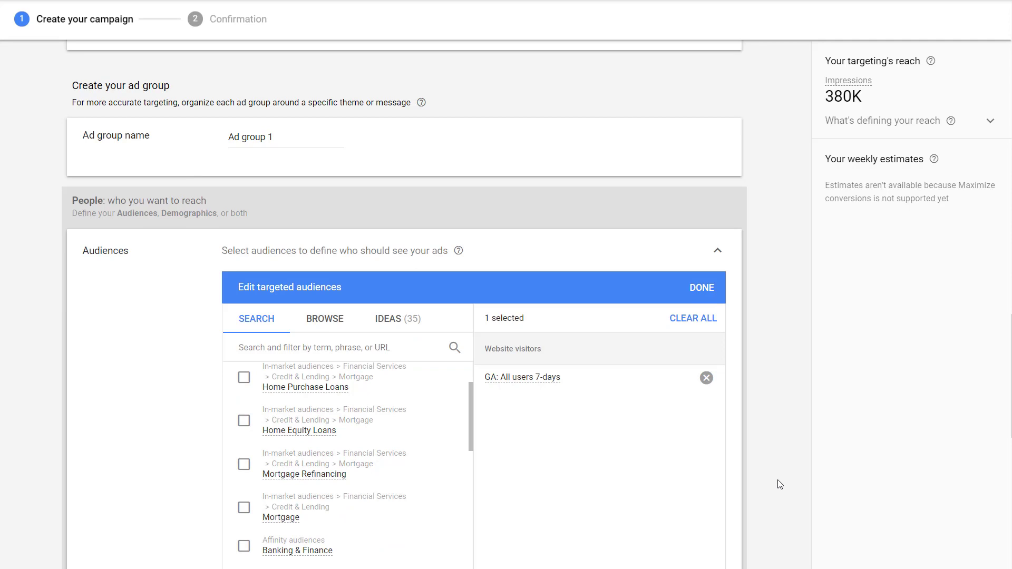
pyautogui.scroll(-1, 778, 484)
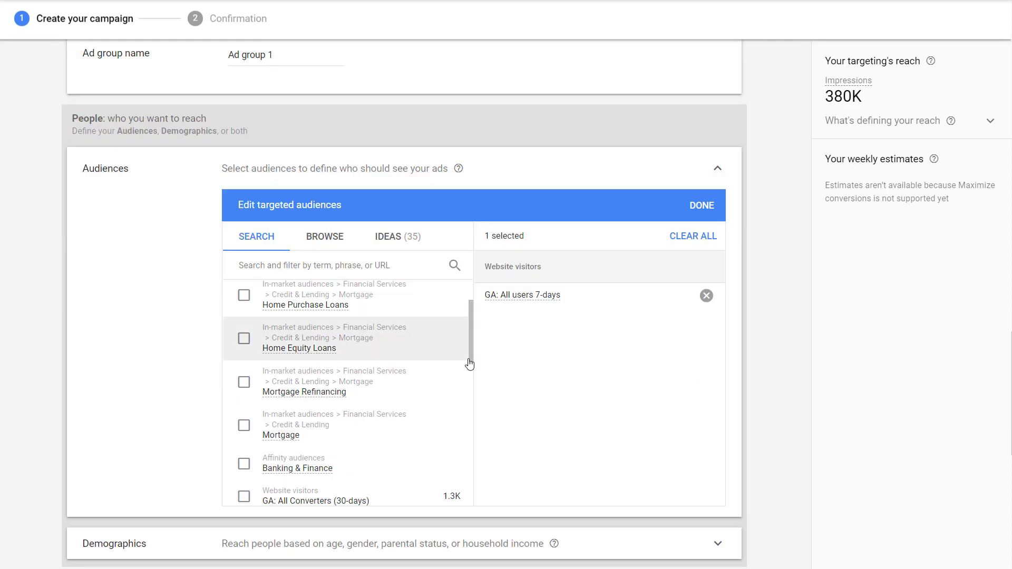
# Swap GA: All users 7-days for Banking & Finance and set targeting expansion to its lowest level.
pyautogui.click(244, 463)
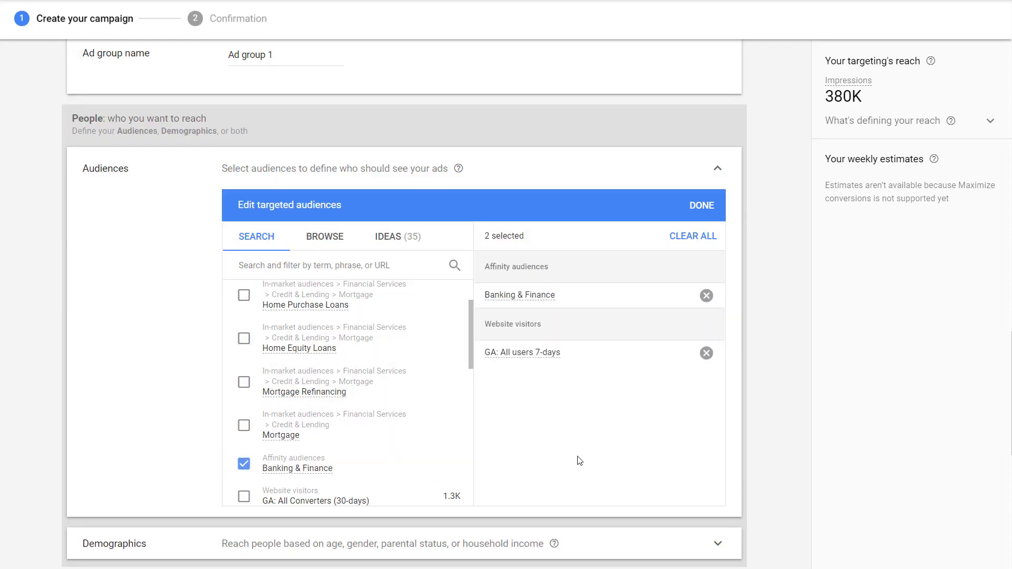
pyautogui.click(706, 353)
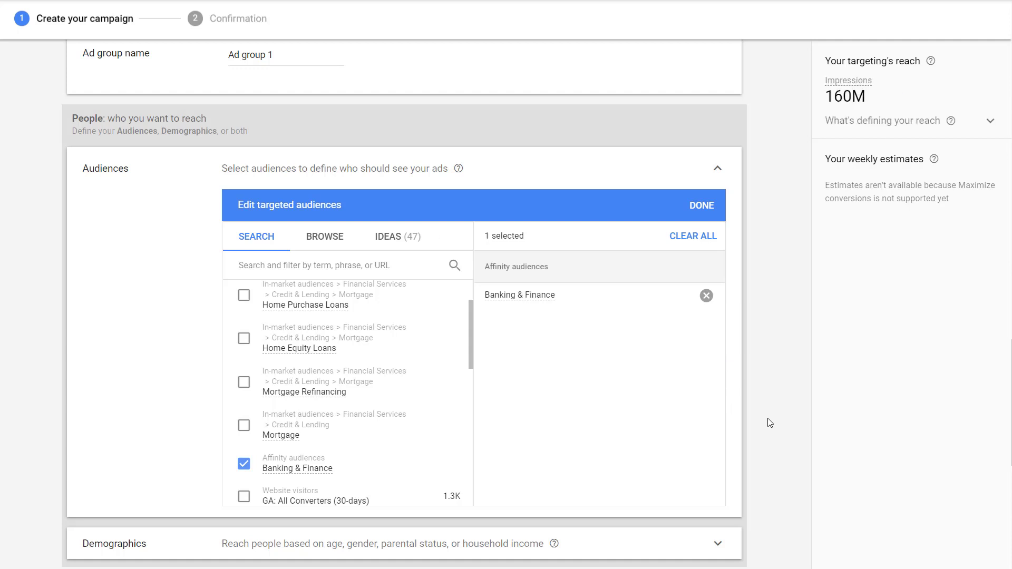
pyautogui.scroll(-3, 769, 418)
pyautogui.scroll(-3, 769, 423)
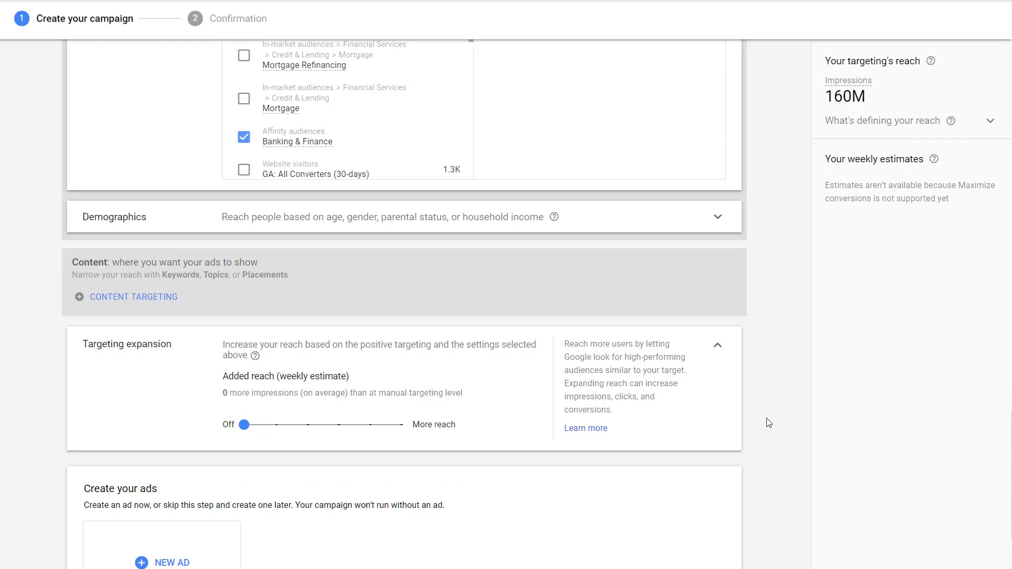
pyautogui.moveTo(279, 427)
pyautogui.mouseDown()
pyautogui.moveTo(306, 427)
pyautogui.moveTo(245, 427)
pyautogui.mouseUp()
pyautogui.click(277, 427)
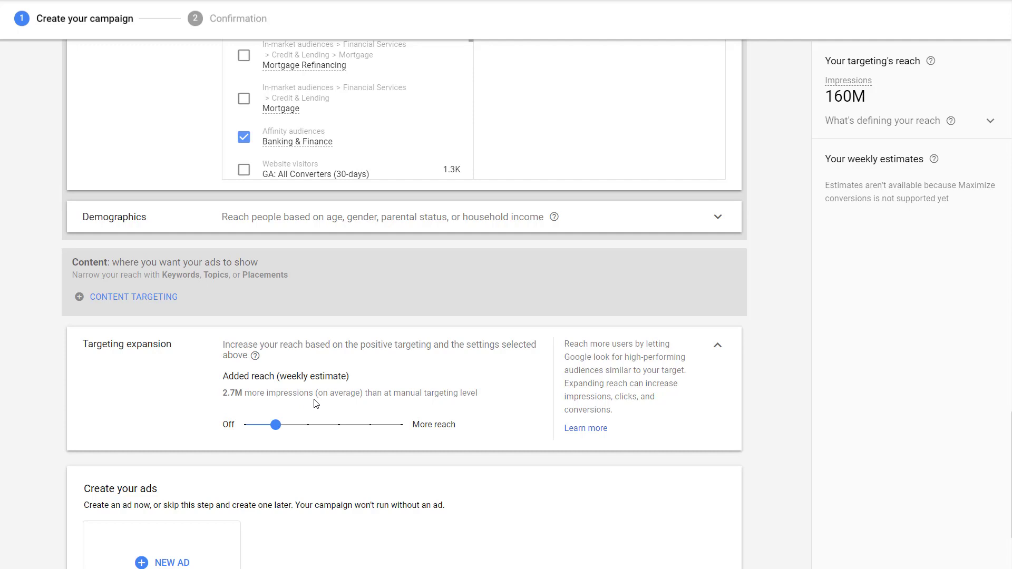
pyautogui.scroll(2, 314, 403)
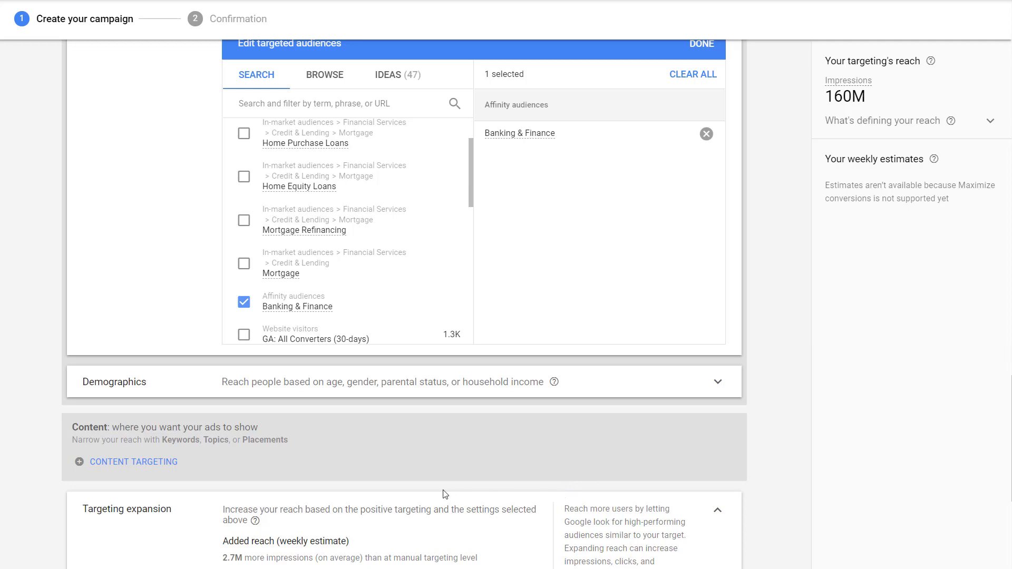
# Replace Banking & Finance with GA: All users 7-days and set targeting expansion to Off.
pyautogui.click(244, 303)
pyautogui.scroll(3, 327, 284)
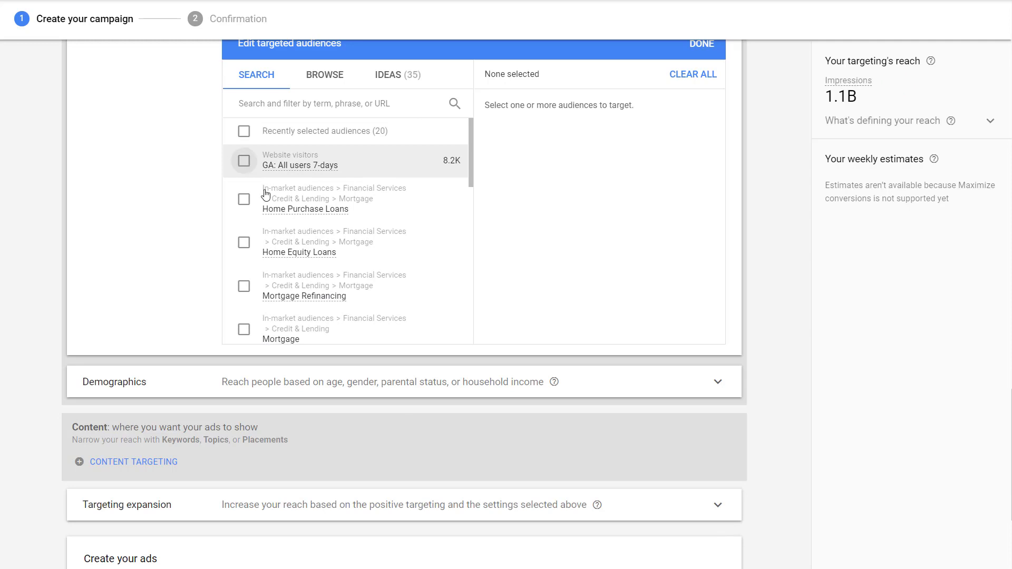
pyautogui.click(244, 162)
pyautogui.scroll(-3, 319, 402)
pyautogui.click(245, 341)
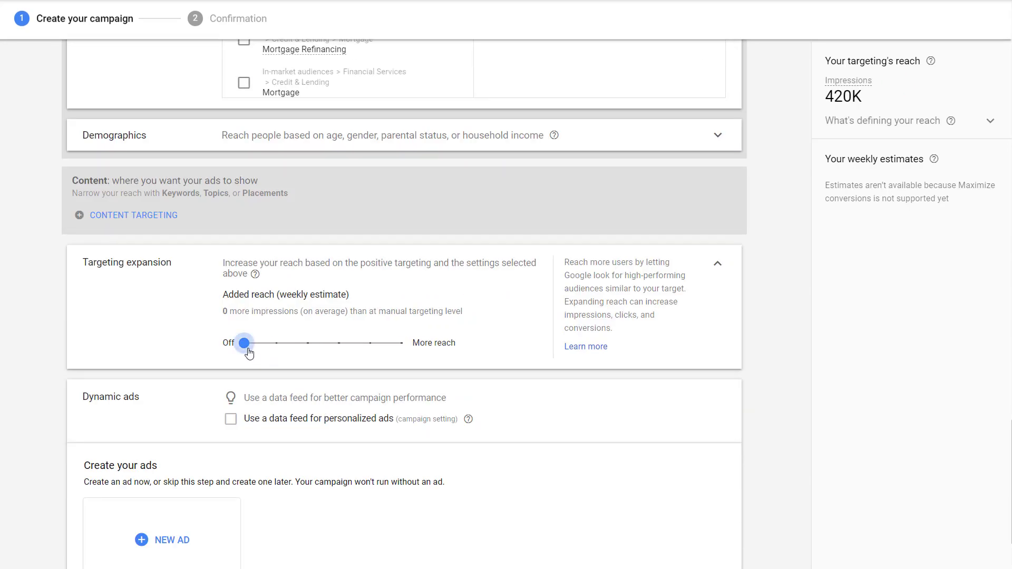